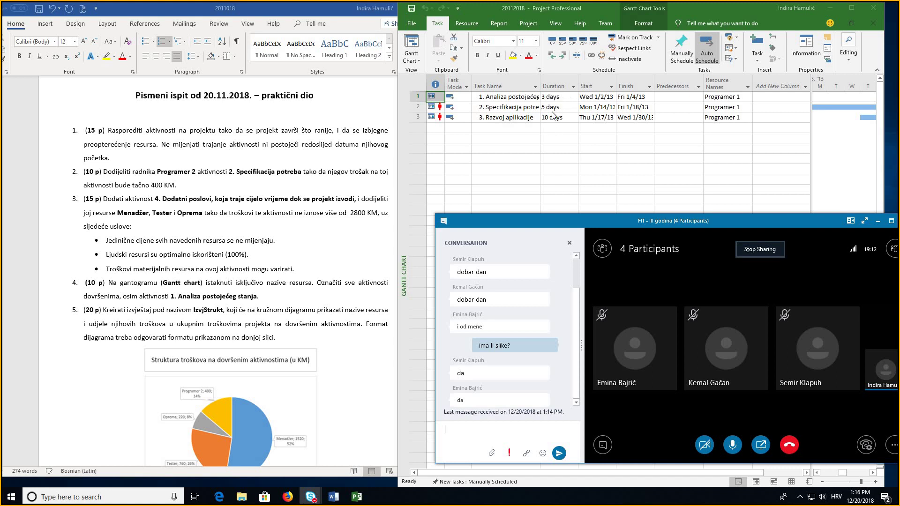
# Step: Widen the Finish, Start and Task Name columns of the task table so their full contents fit
pyautogui.click(653, 77)
pyautogui.moveTo(653, 77); pyautogui.dragTo(657, 77)
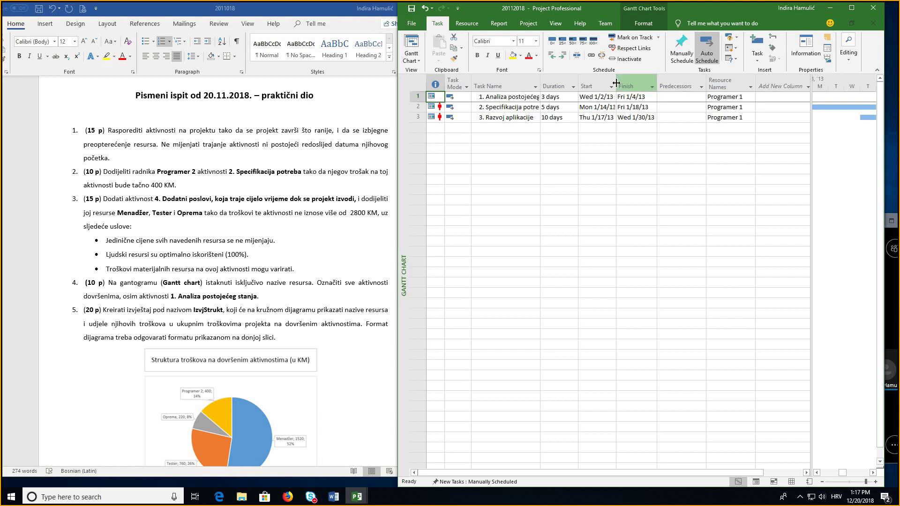
pyautogui.moveTo(616, 84); pyautogui.dragTo(617, 86)
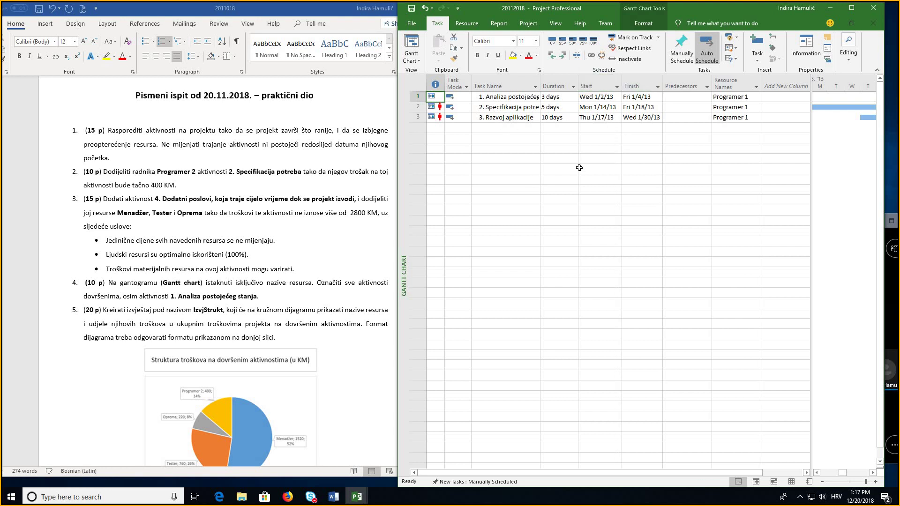
pyautogui.doubleClick(539, 79)
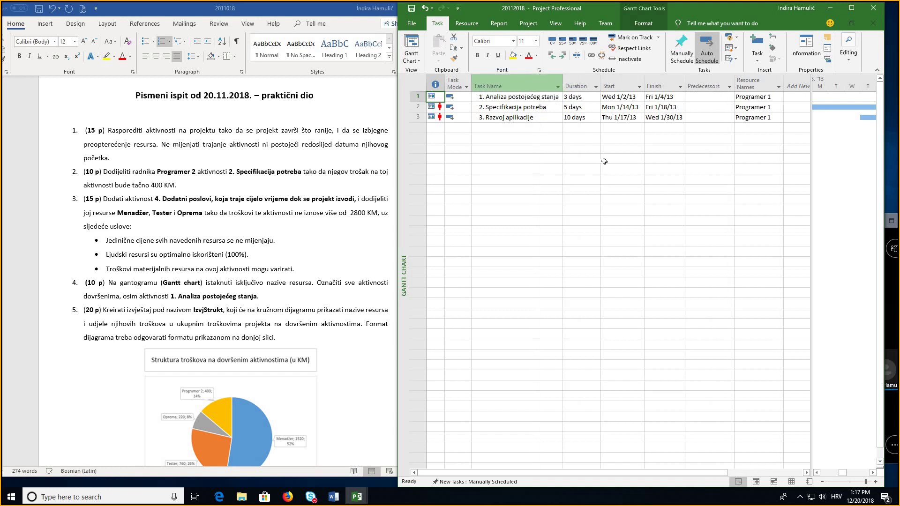
# Step: Link task 1. Analiza postojećeg stanja to 2. Specifikacija potreba, and task 2 to 3. Razvoj aplikacije, as sequential predecessors
pyautogui.moveTo(416, 96); pyautogui.dragTo(416, 107)
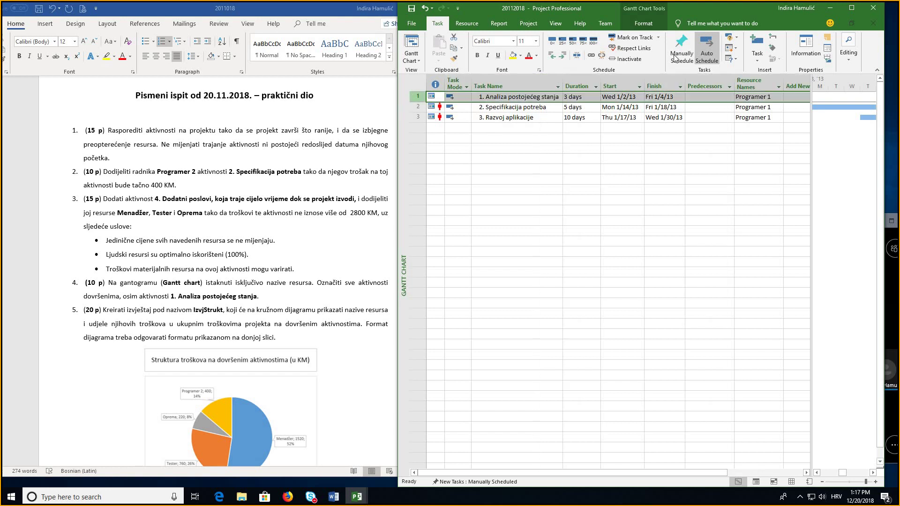
pyautogui.click(591, 55)
pyautogui.click(441, 144)
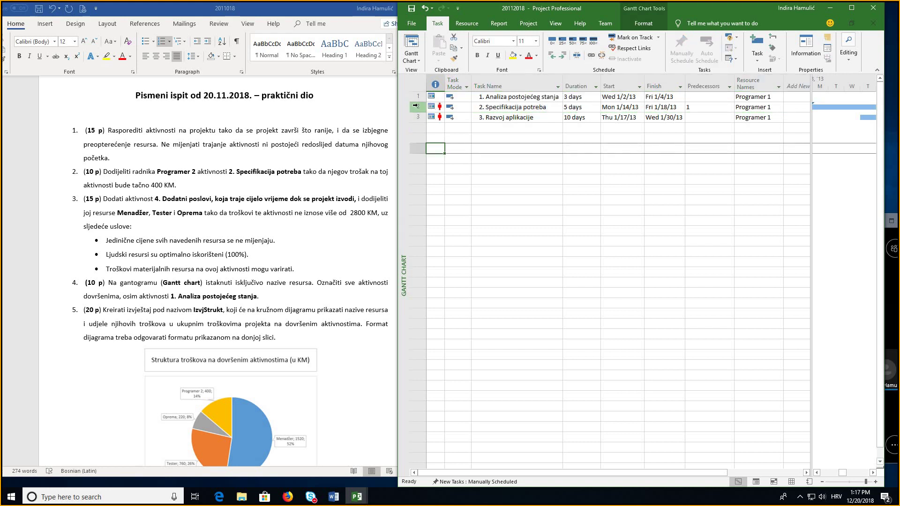
pyautogui.moveTo(417, 107); pyautogui.dragTo(417, 117)
pyautogui.click(591, 55)
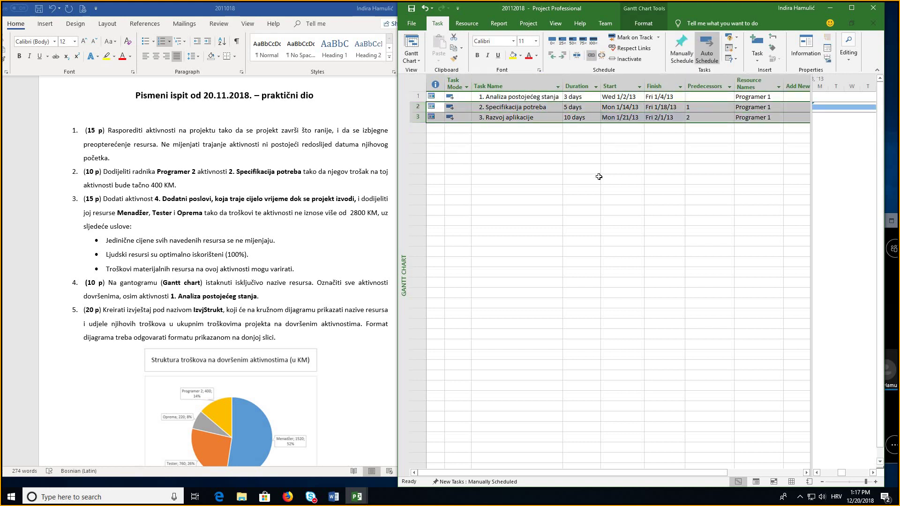
pyautogui.click(591, 179)
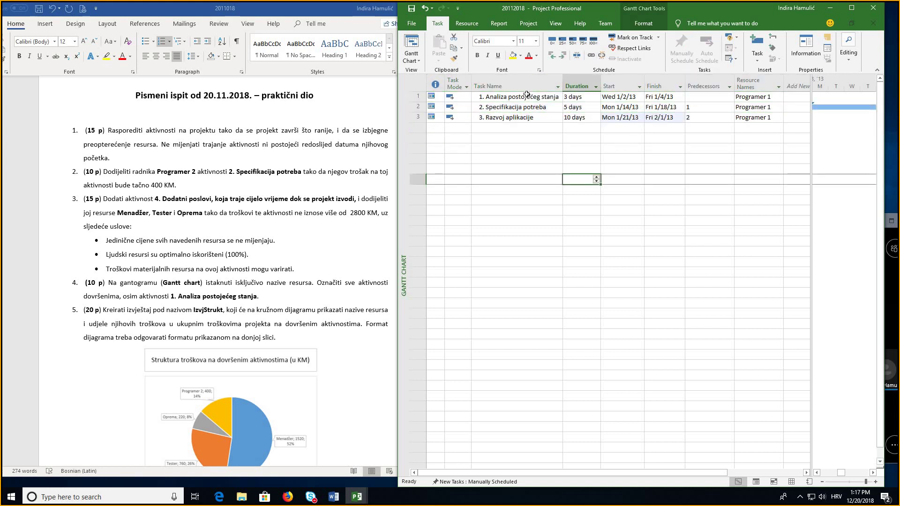
# Step: Enlarge the project window and its Gantt chart area, and zoom out the timescale until all three task bars fit
pyautogui.click(752, 98)
pyautogui.keyDown('shift'); pyautogui.click(754, 117); pyautogui.keyUp('shift')
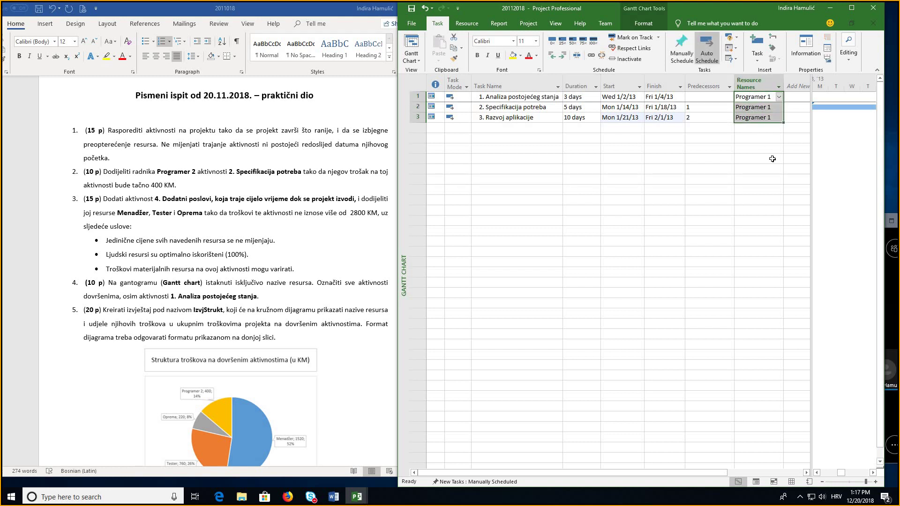
pyautogui.moveTo(696, 11); pyautogui.dragTo(645, 11)
pyautogui.moveTo(836, 199); pyautogui.dragTo(894, 200)
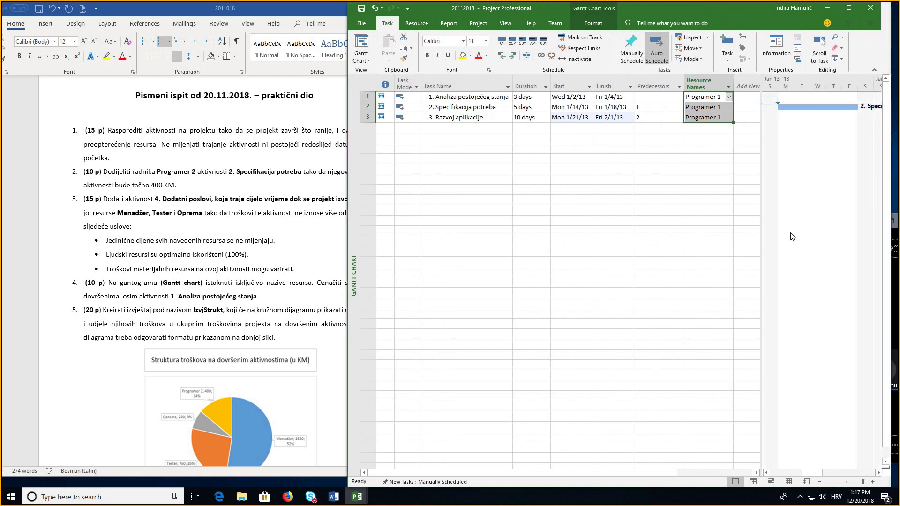
pyautogui.moveTo(734, 241); pyautogui.dragTo(732, 241)
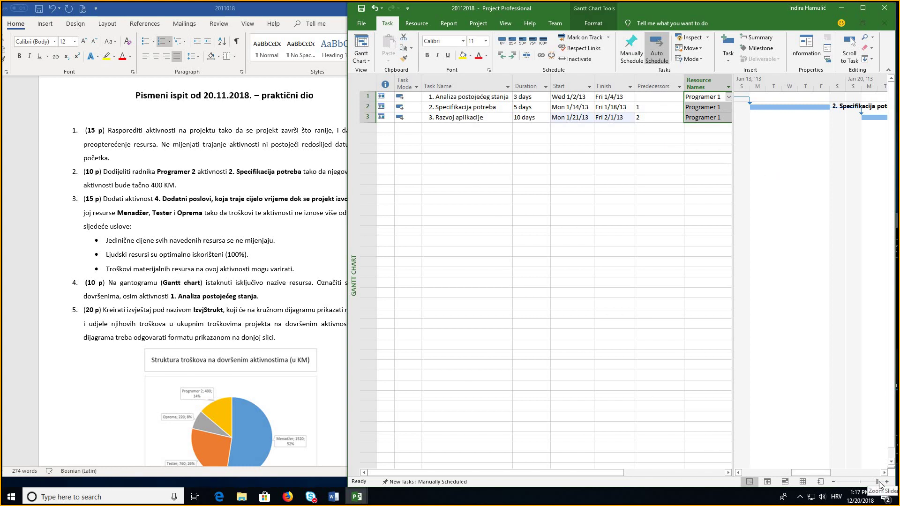
pyautogui.moveTo(877, 485); pyautogui.dragTo(864, 484)
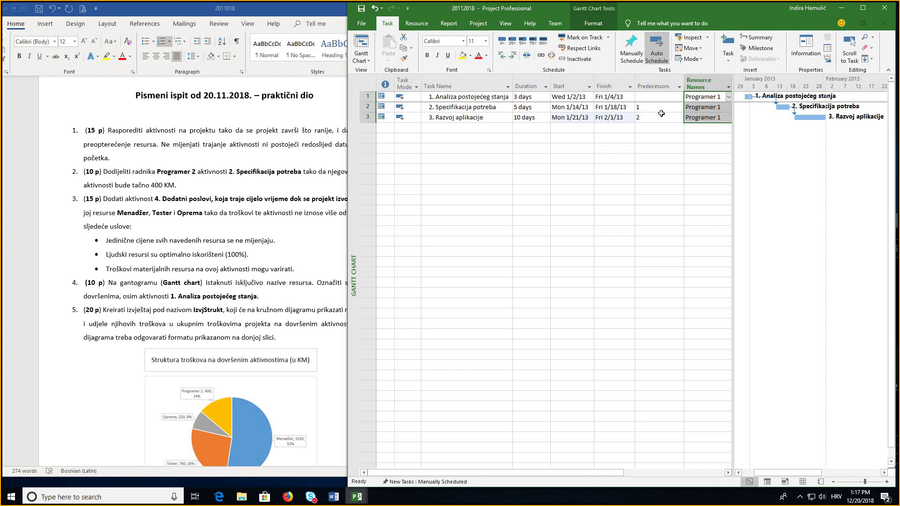
# Step: Review the units and cost of Programer 2 in the resource assignments of task 2. Specifikacija potreba
pyautogui.click(693, 109)
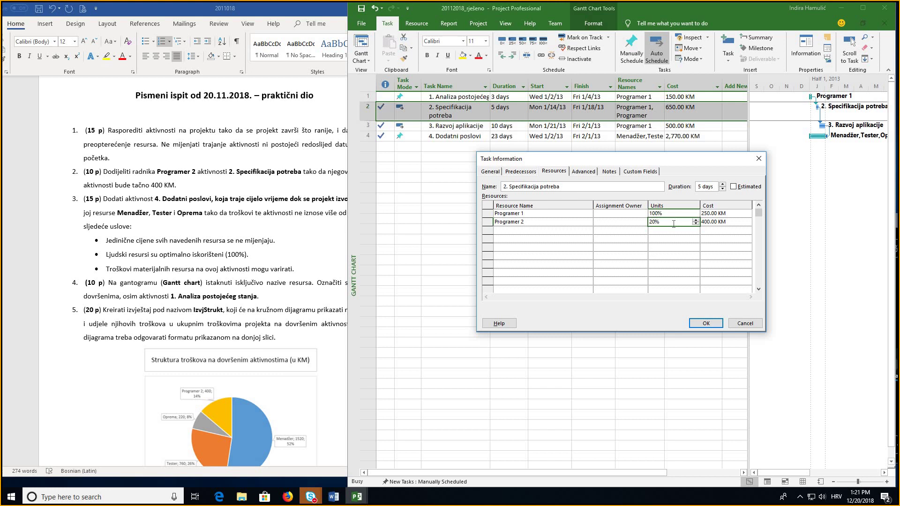
pyautogui.press('Tab')
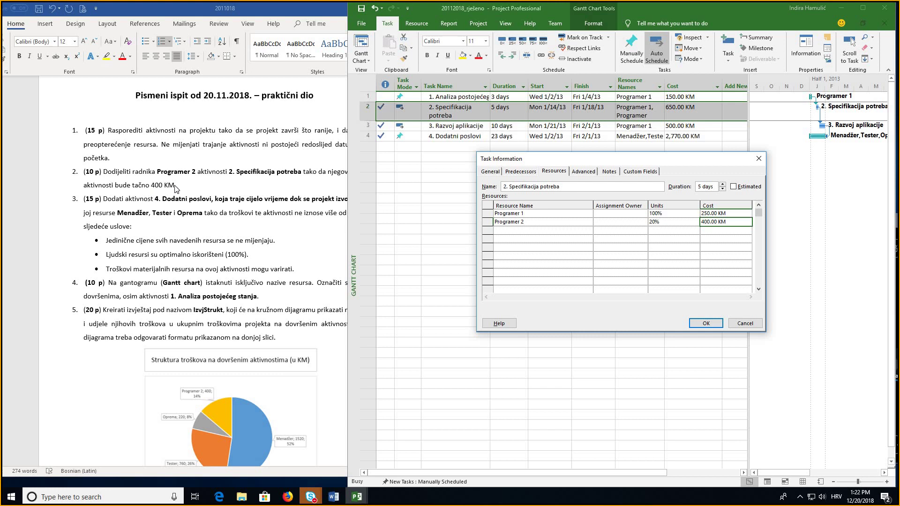
pyautogui.press('Return')
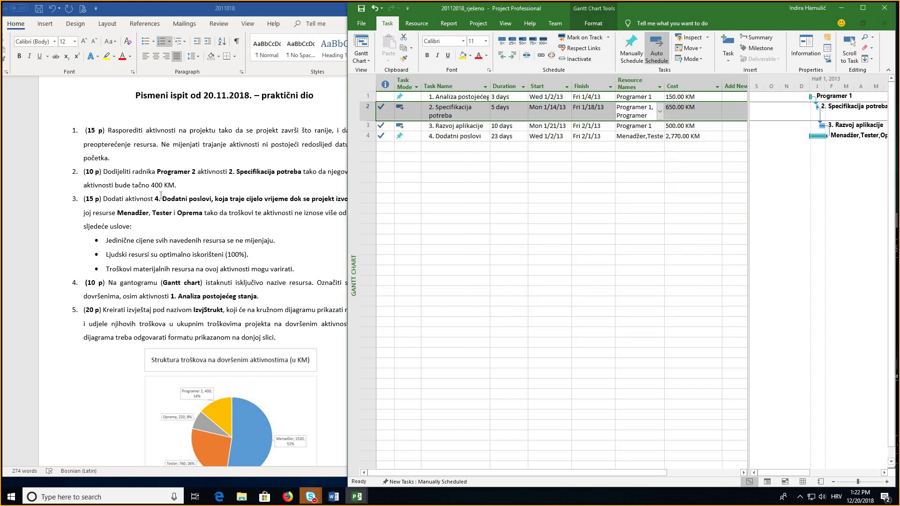
# Step: Switch to the Word document and place the cursor in the 4. Dodatni poslovi text of exam item 3
pyautogui.click(144, 201)
pyautogui.press('Right')
pyautogui.press('Right')
pyautogui.press('Right')
pyautogui.press('Right')
pyautogui.press('Right')
pyautogui.press('Right')
pyautogui.press('Right')
pyautogui.press('Right')
pyautogui.press('Right')
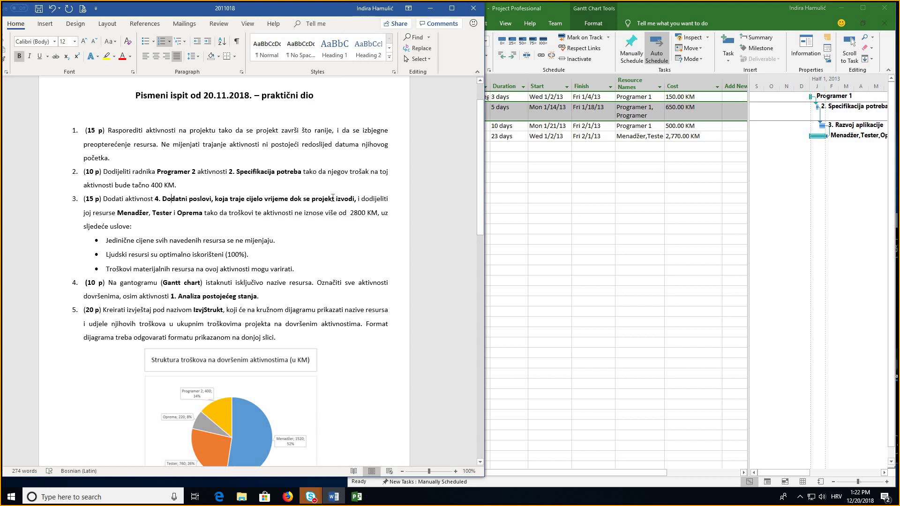
# Step: Return to the project plan and examine the start and finish dates of task 4. Dodatni poslovi
pyautogui.click(545, 192)
pyautogui.click(454, 136)
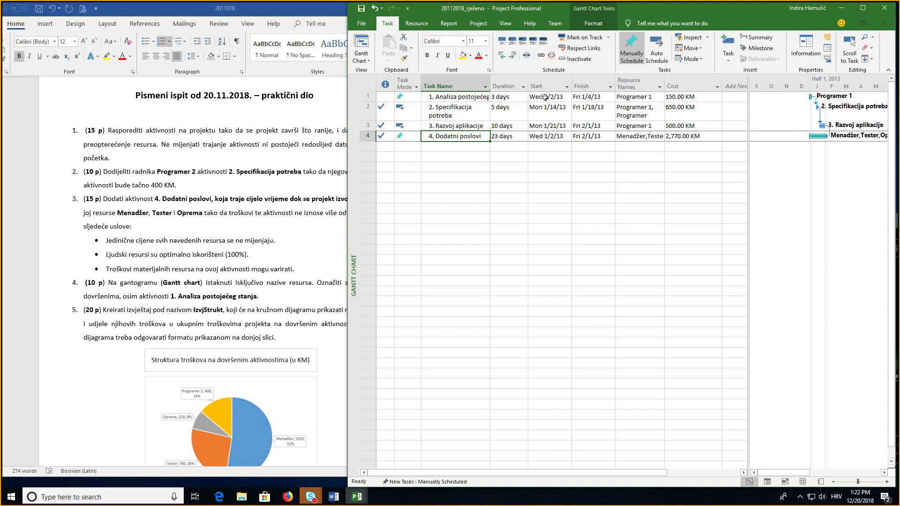
pyautogui.click(551, 139)
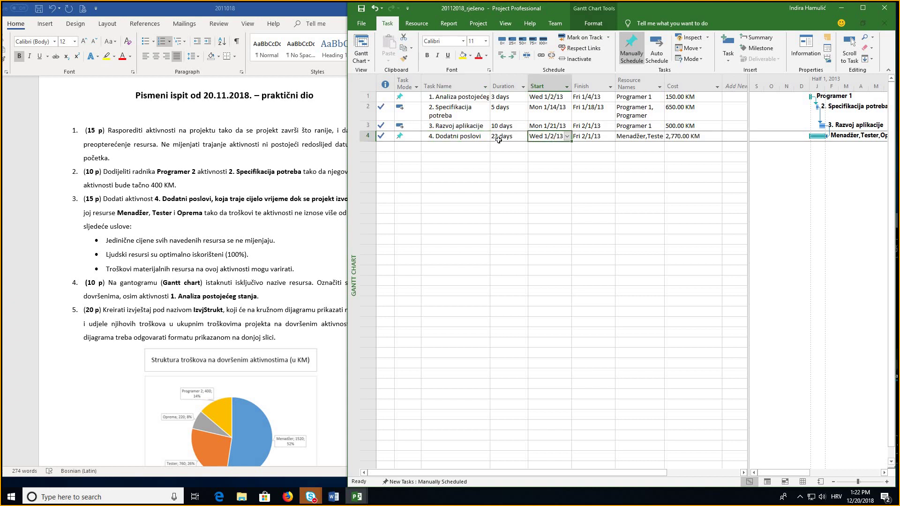
pyautogui.click(591, 139)
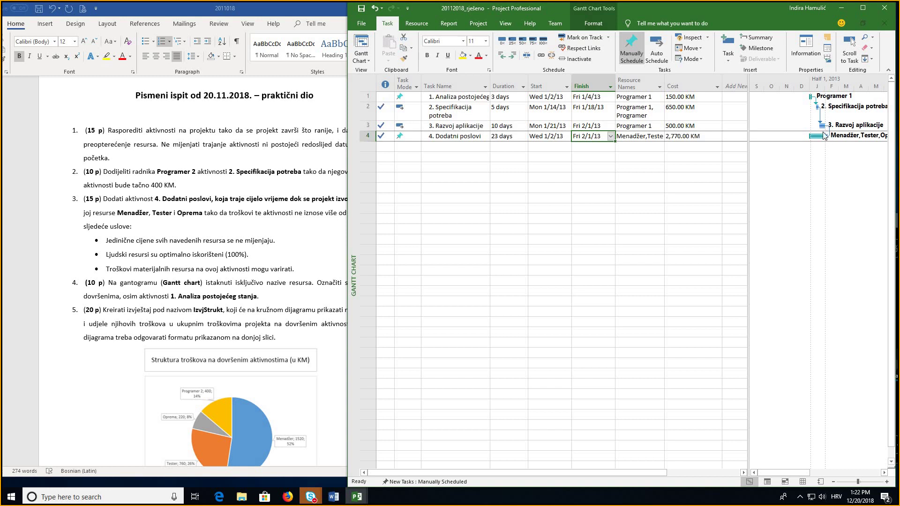
pyautogui.click(554, 139)
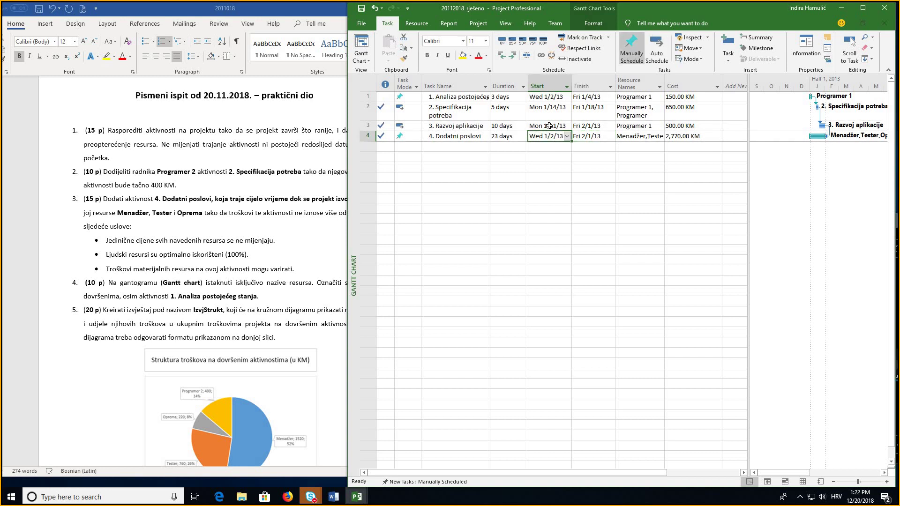
# Step: Inspect the dependency between 3. Razvoj aplikacije and 4. Dodatni poslovi without changing it, and check the duration of task 1
pyautogui.doubleClick(829, 136)
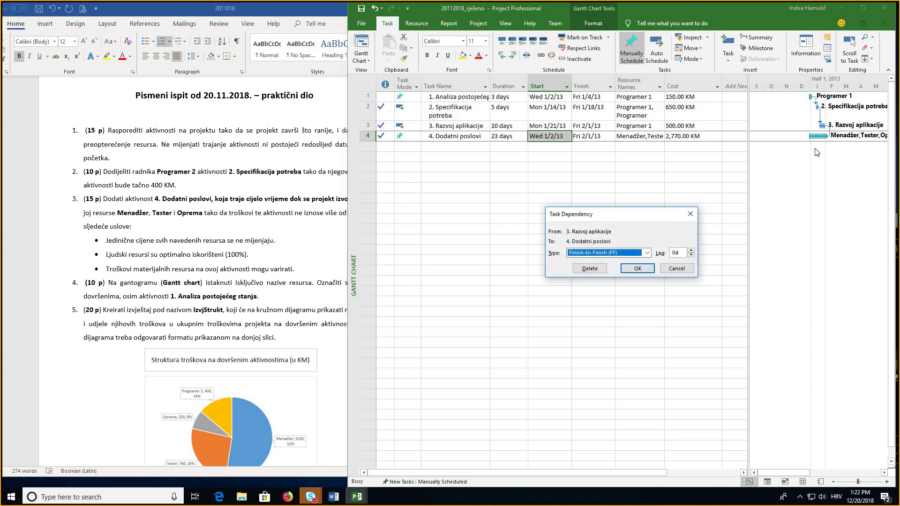
pyautogui.click(677, 269)
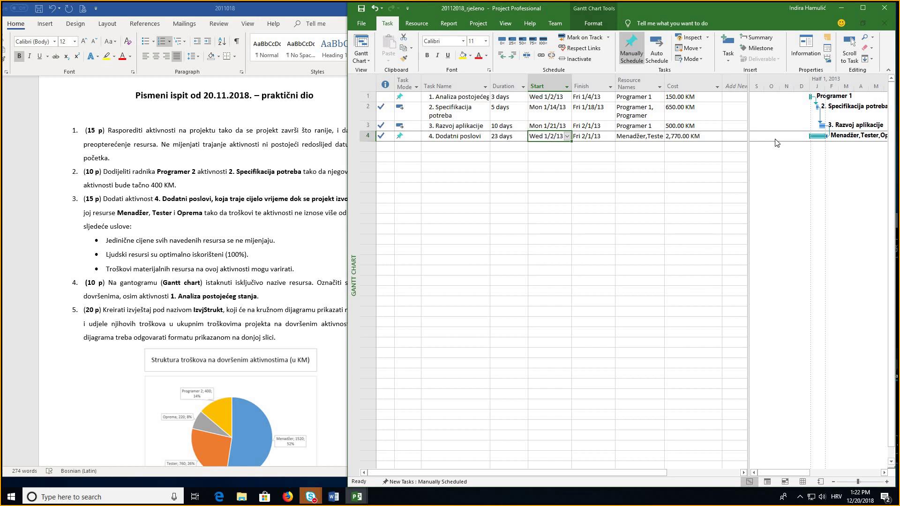
pyautogui.click(495, 97)
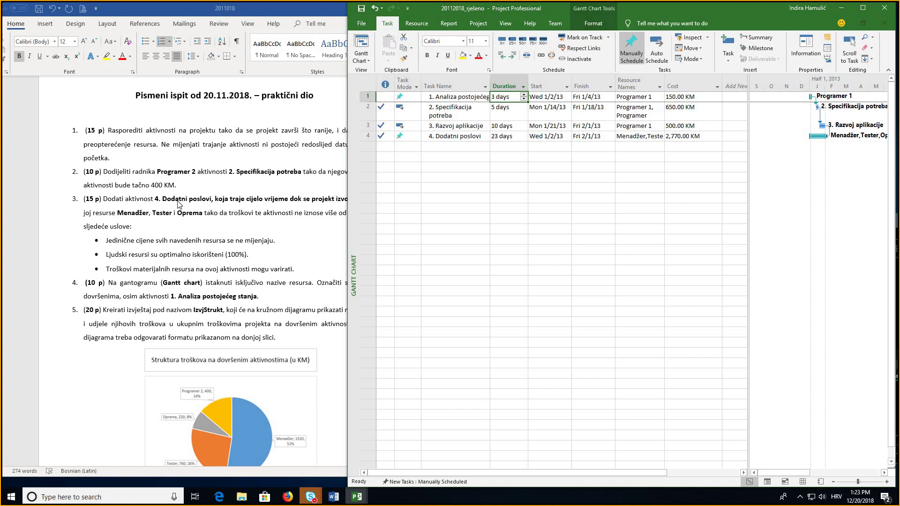
# Step: Review the resource units and costs of task 4. Dodatni poslovi, moving the project window to uncover the exam text
pyautogui.doubleClick(640, 136)
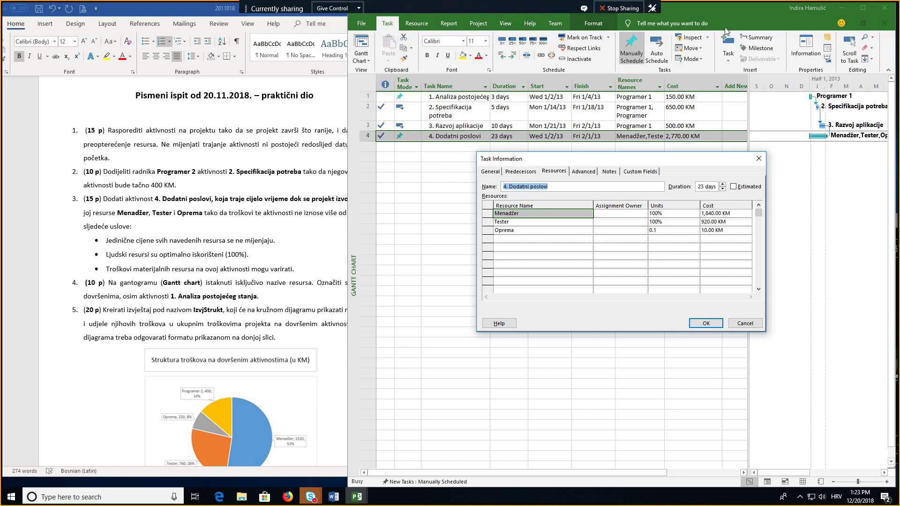
pyautogui.click(700, 8)
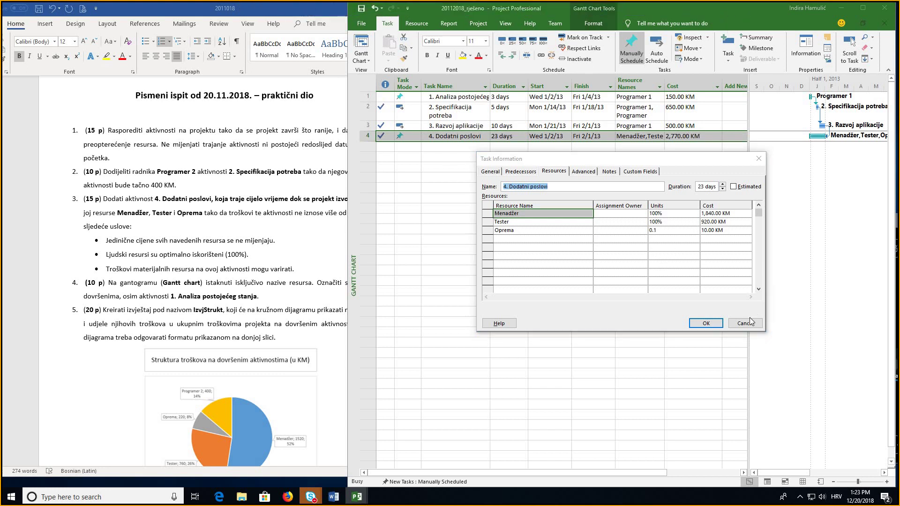
pyautogui.click(702, 323)
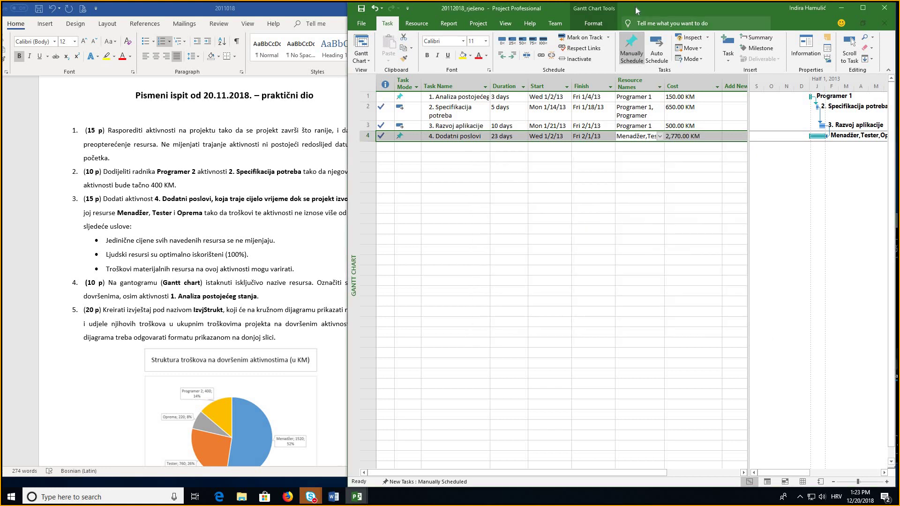
pyautogui.moveTo(702, 7); pyautogui.dragTo(687, 7)
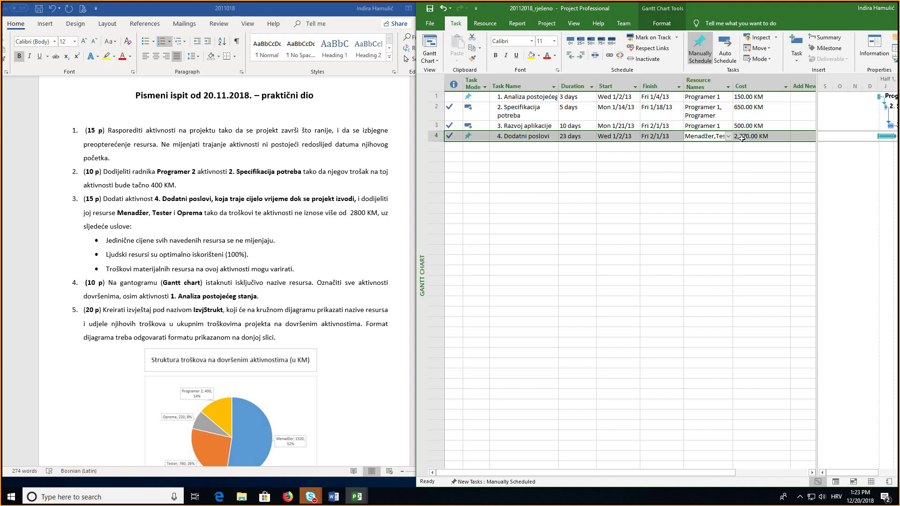
pyautogui.doubleClick(701, 140)
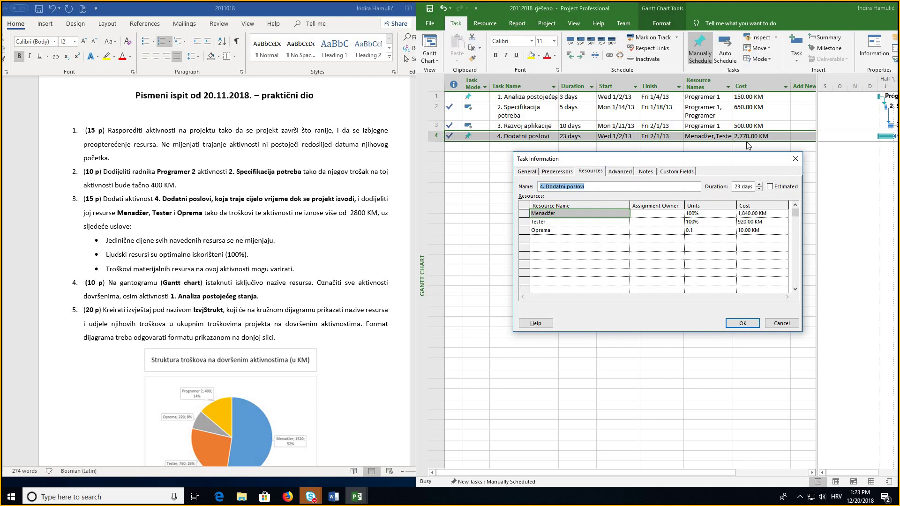
pyautogui.click(751, 324)
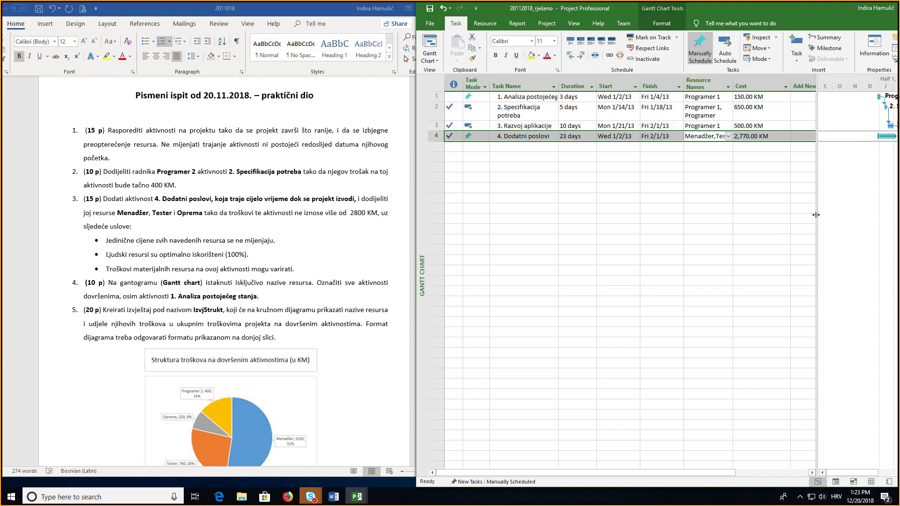
# Step: Widen the Gantt chart area to expose the bar labels, and compare the plan with exam items 4 and 5
pyautogui.moveTo(815, 215); pyautogui.dragTo(679, 215)
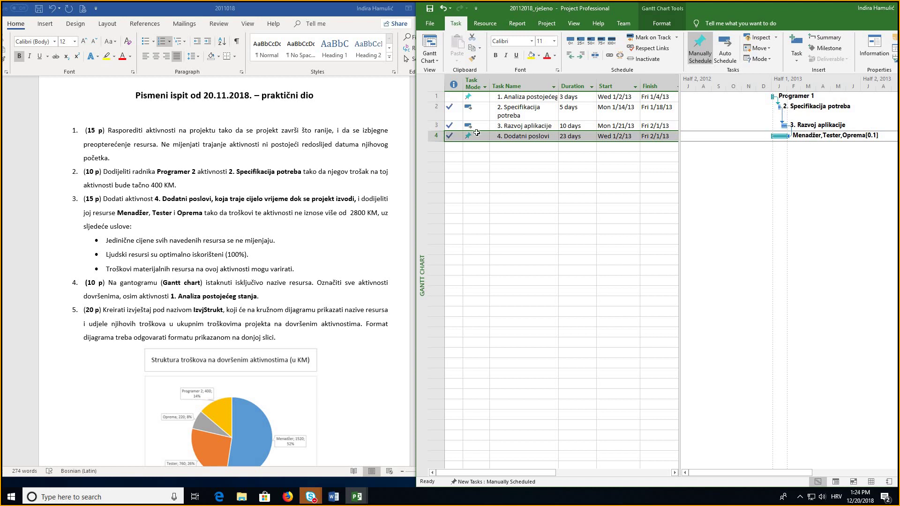
pyautogui.moveTo(451, 110)
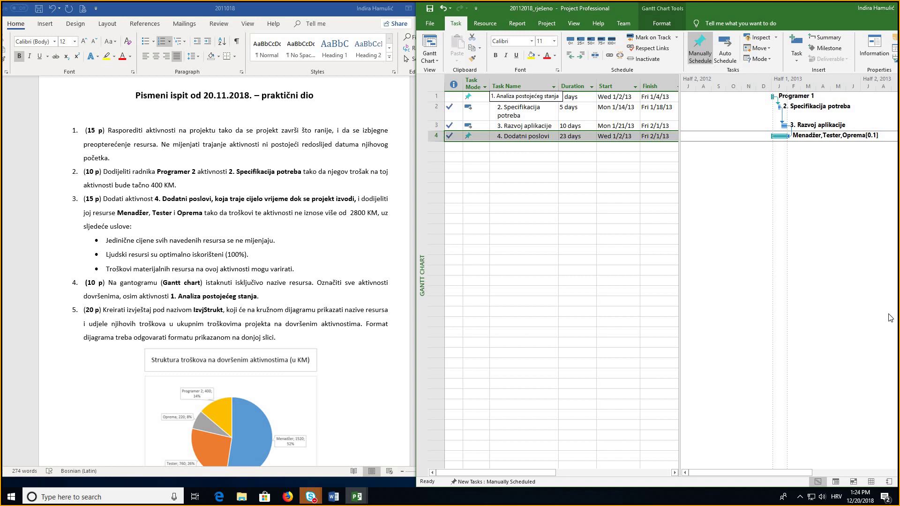
pyautogui.scroll(-1, 173, 281)
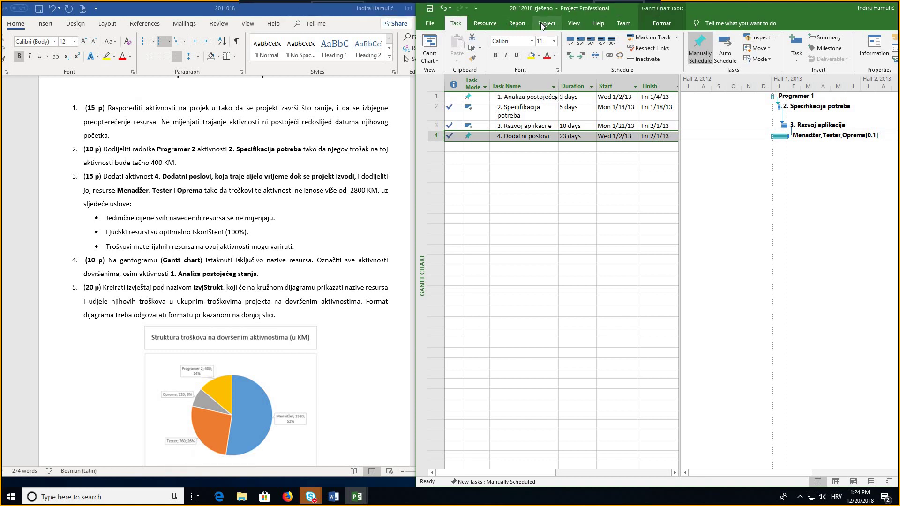
# Step: Open the recently used report IzvjStrukt to examine its cost pie chart
pyautogui.click(525, 24)
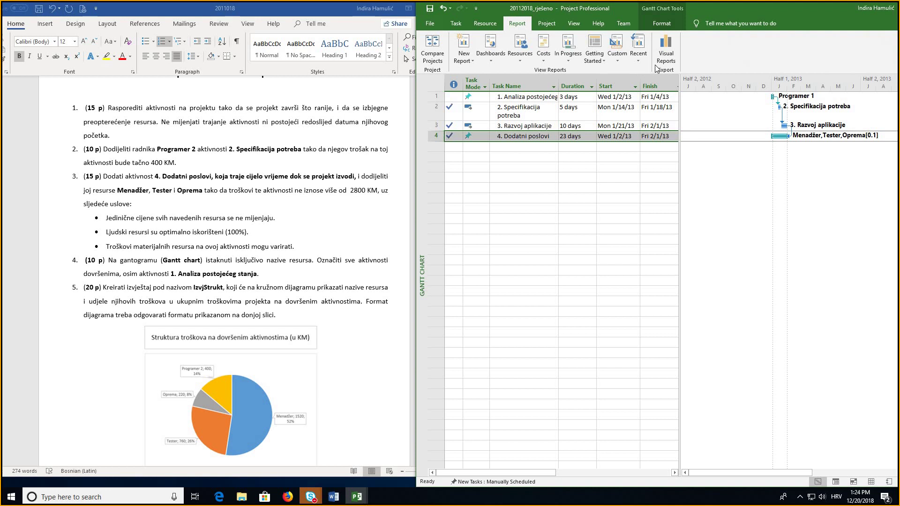
pyautogui.click(639, 59)
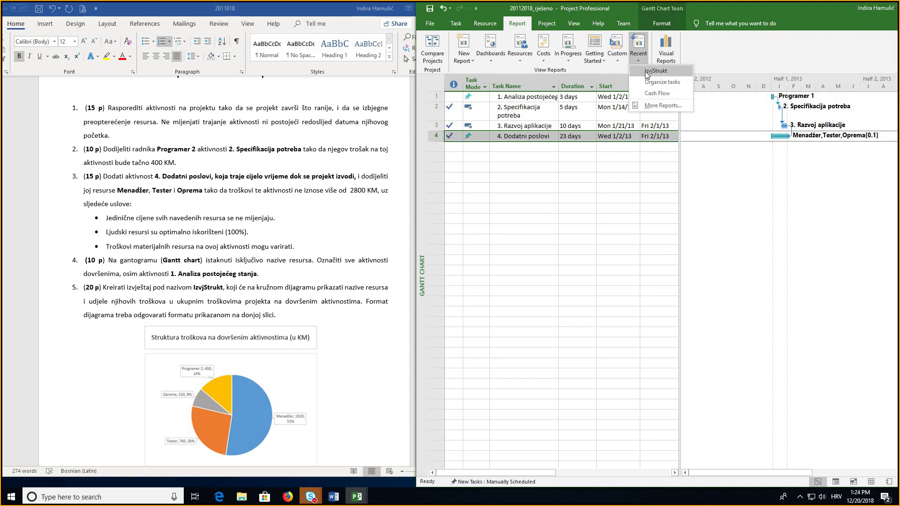
pyautogui.click(655, 71)
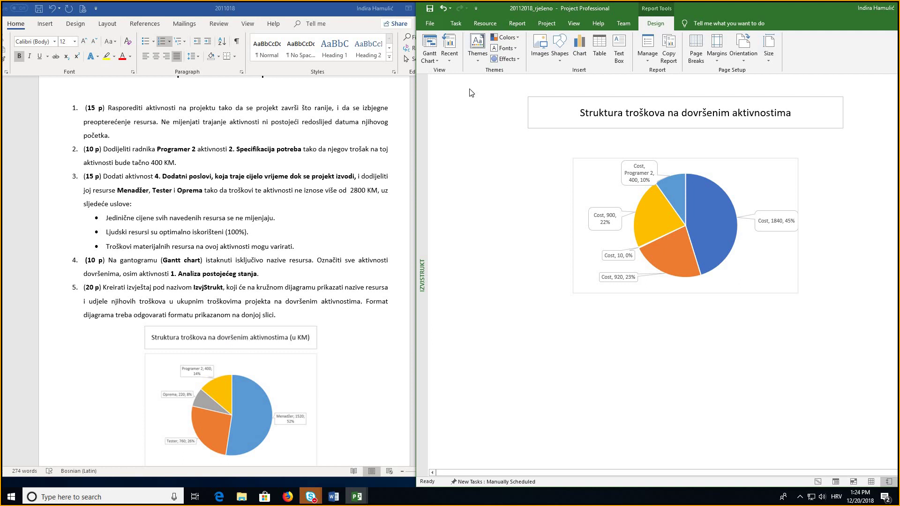
# Step: Create a new blank report named izvjestaj2
pyautogui.click(516, 24)
pyautogui.click(473, 58)
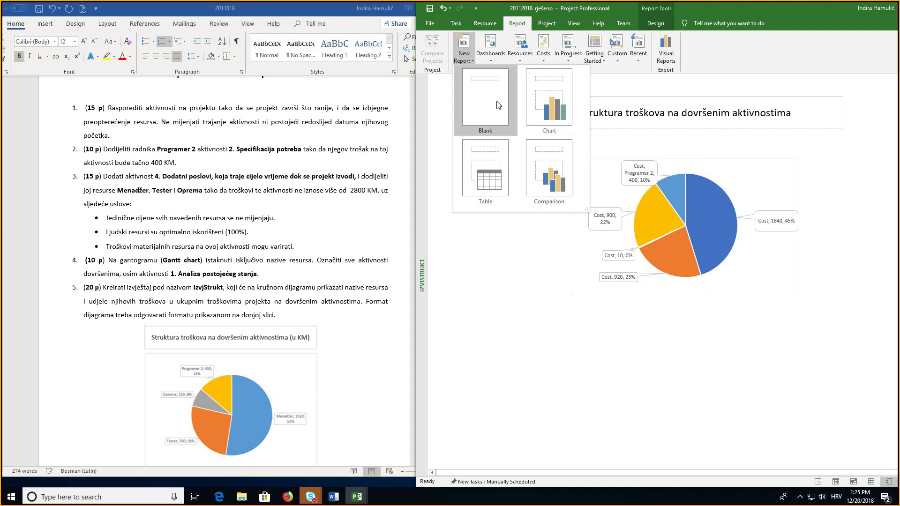
pyautogui.click(507, 116)
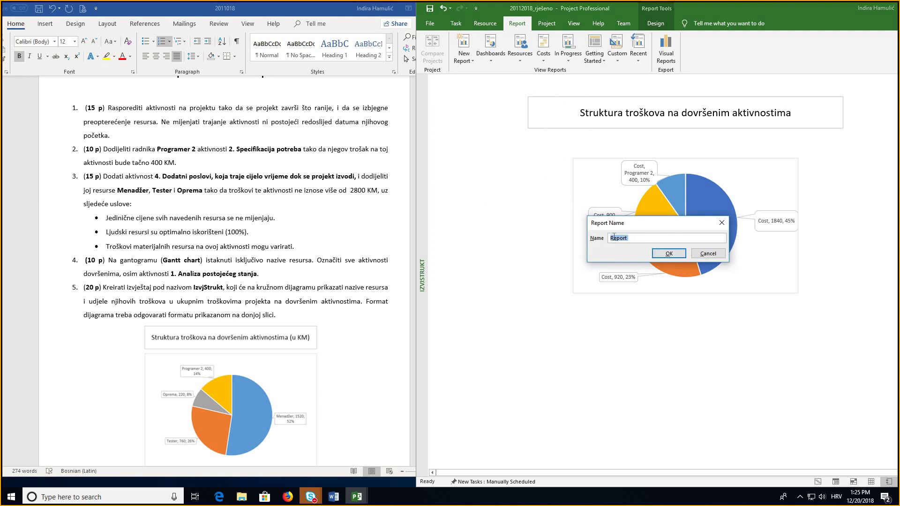
pyautogui.write('I')
pyautogui.click(669, 254)
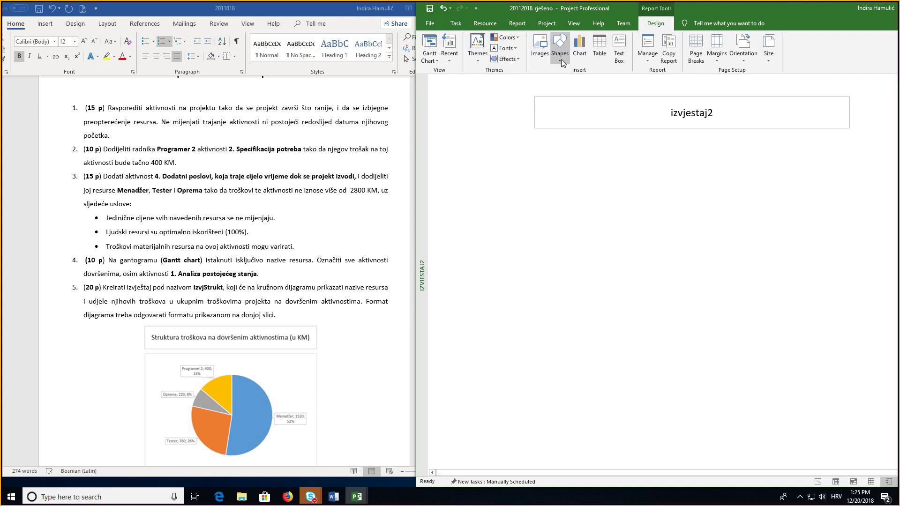
# Step: Insert a pie chart into the izvjestaj2 report
pyautogui.click(579, 47)
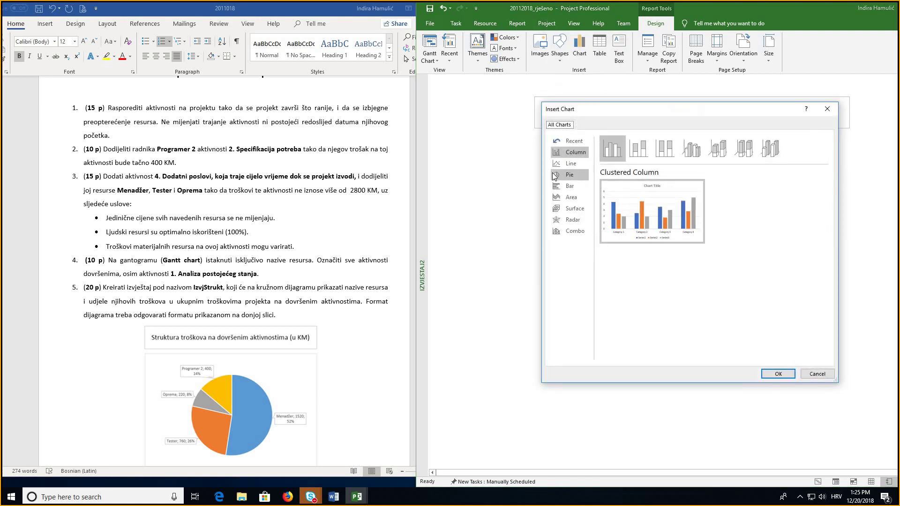
pyautogui.click(558, 175)
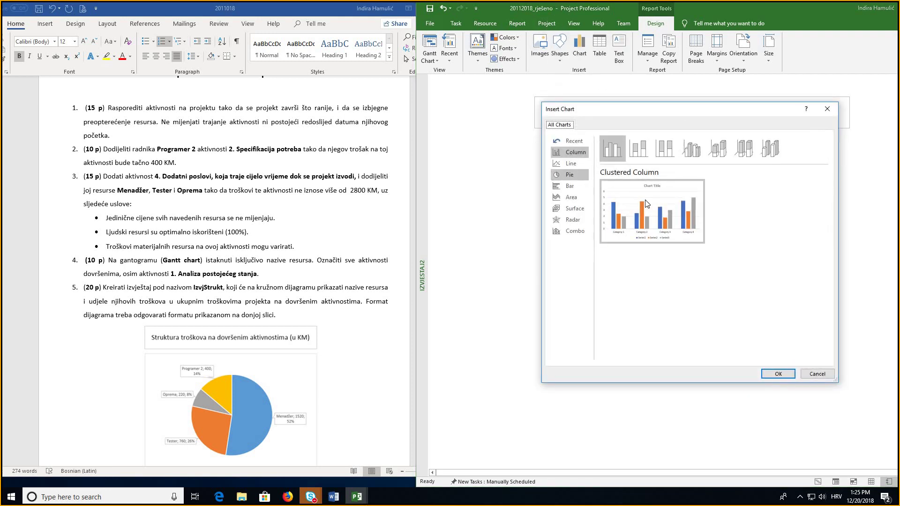
pyautogui.click(771, 374)
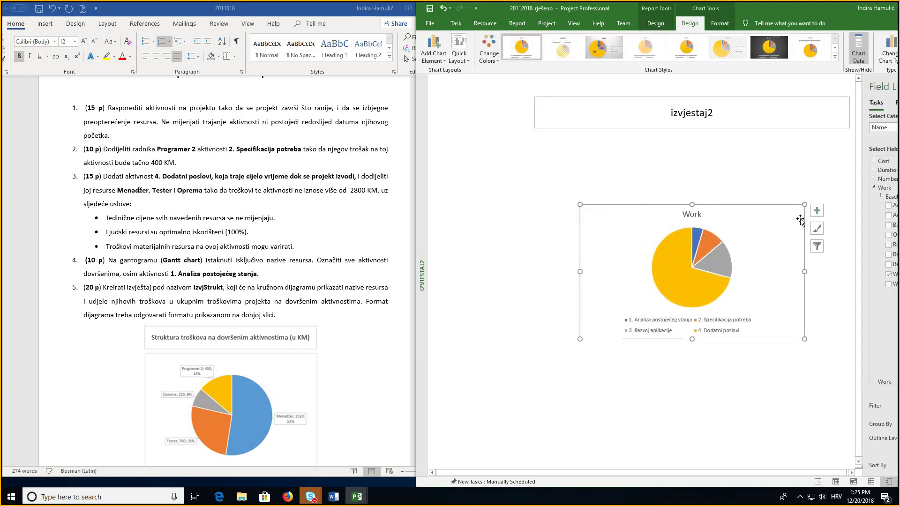
# Step: Remove the pie chart's title and legend, and add data labels to its slices
pyautogui.click(819, 211)
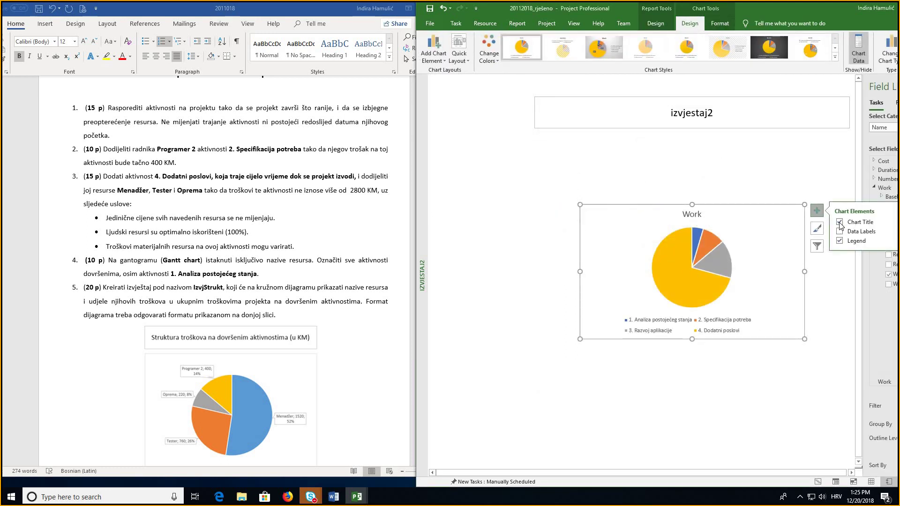
pyautogui.click(839, 222)
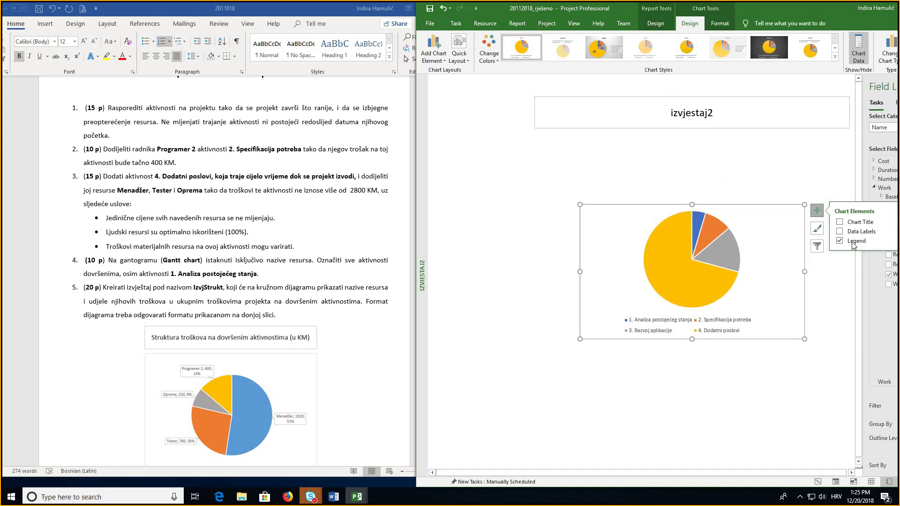
pyautogui.click(839, 240)
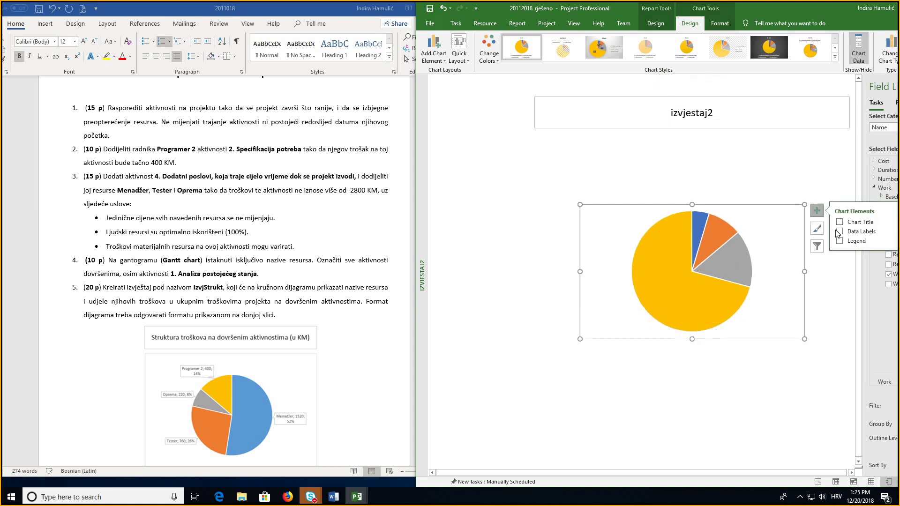
pyautogui.click(839, 232)
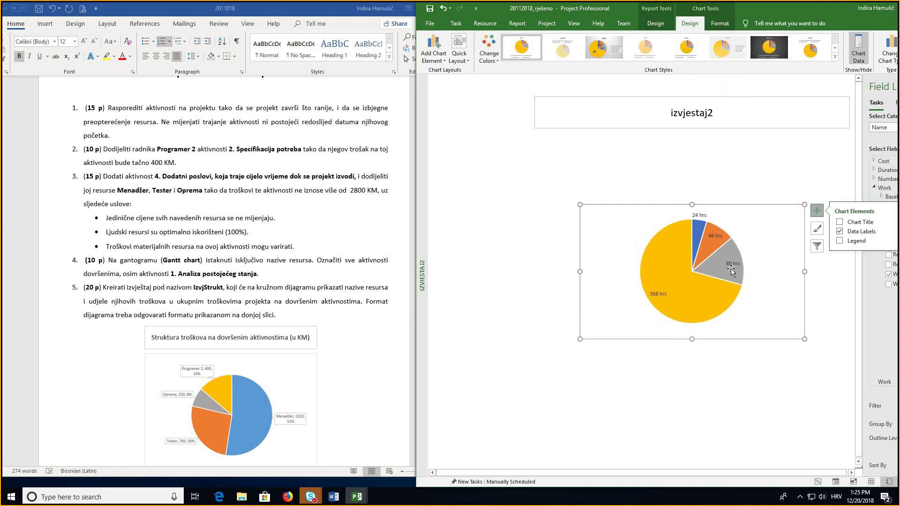
# Step: Add the series name and percentage to the pie chart's data labels, and turn off their leader lines
pyautogui.doubleClick(761, 10)
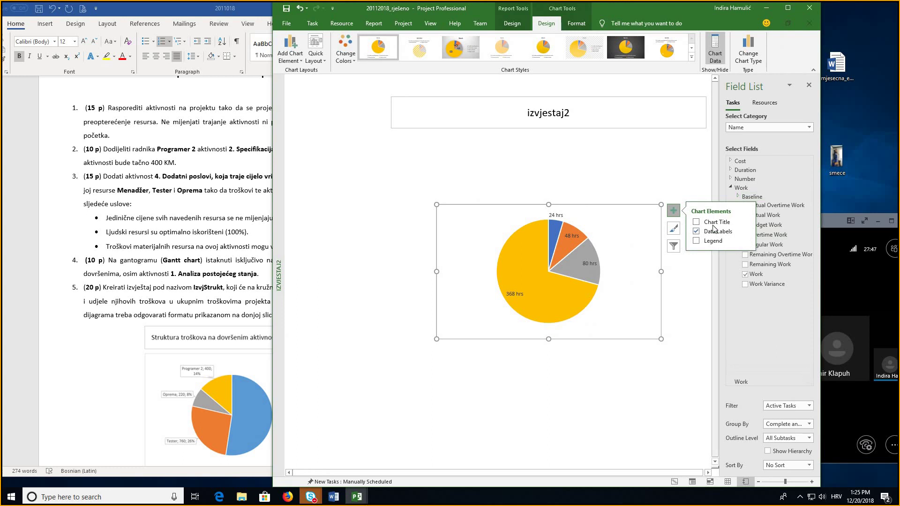
pyautogui.doubleClick(591, 264)
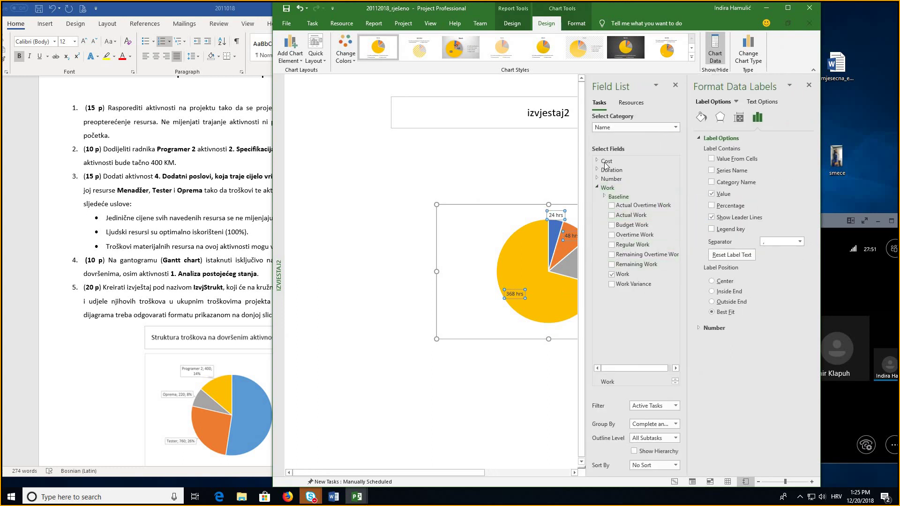
pyautogui.click(605, 162)
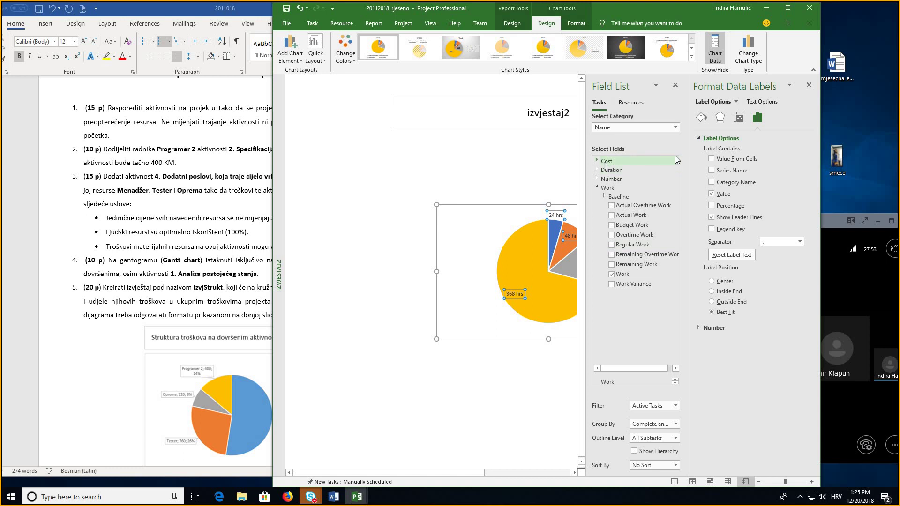
pyautogui.click(711, 170)
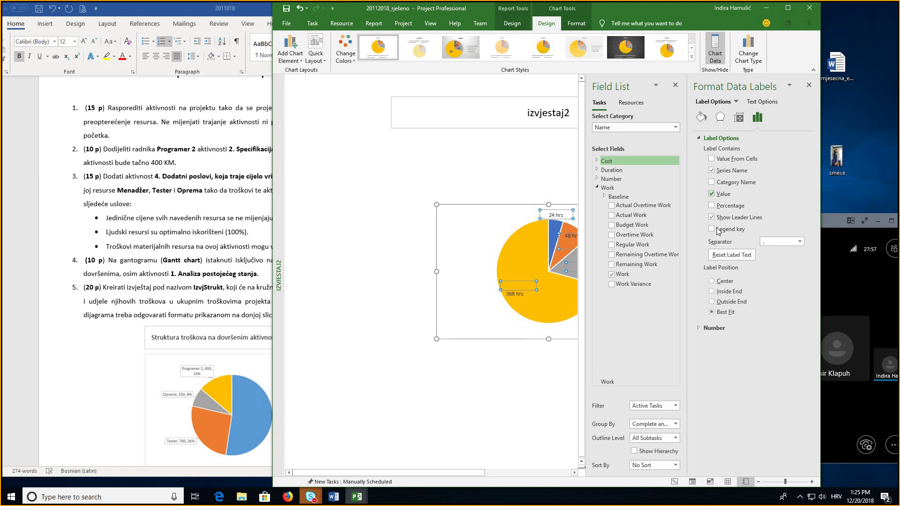
pyautogui.click(711, 206)
pyautogui.click(712, 218)
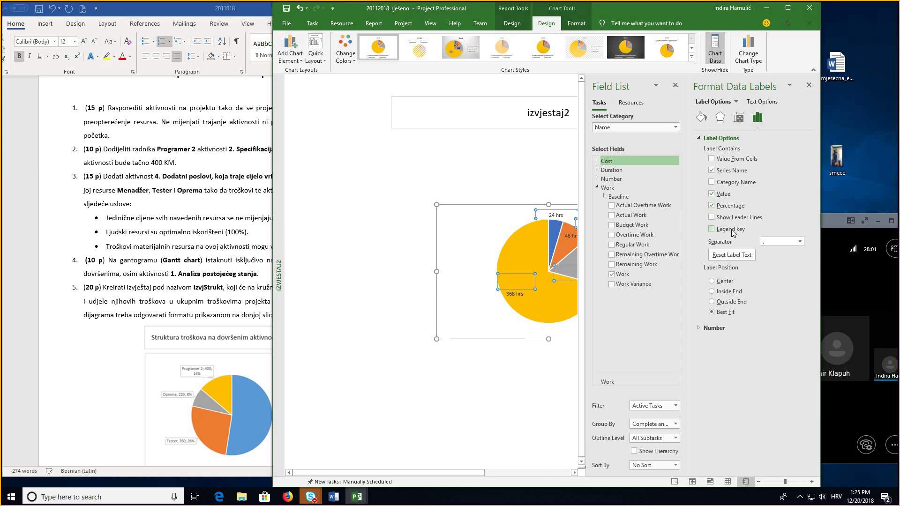
pyautogui.click(537, 298)
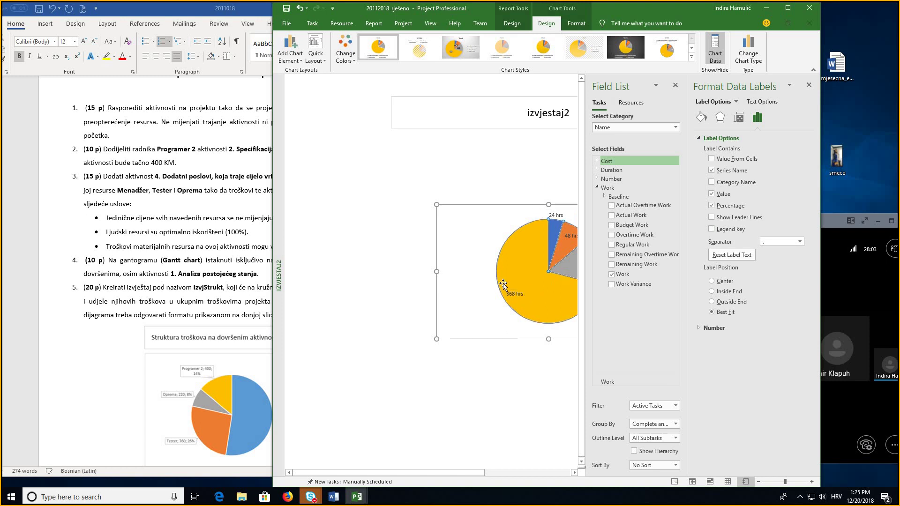